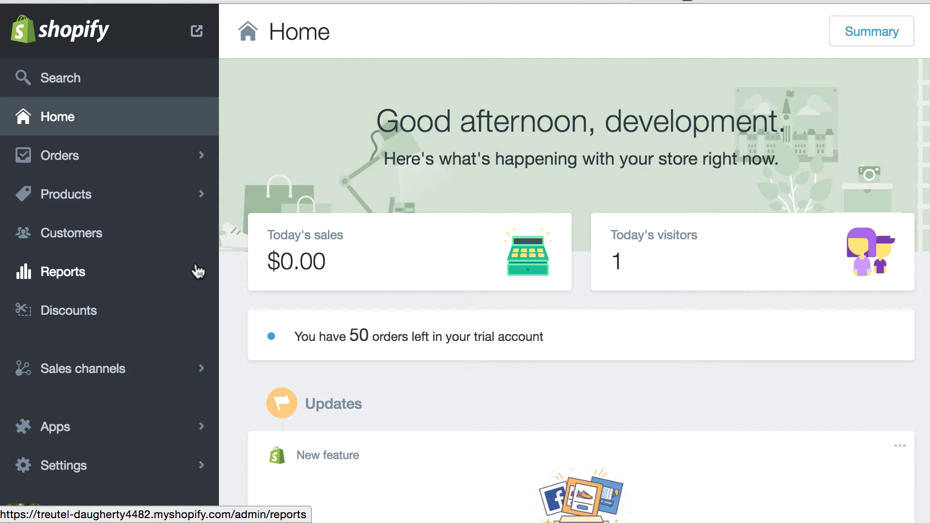
Step: Glance at the empty Orders page, return Home, then open the All Products list
scroll(255, 261, down, 5)
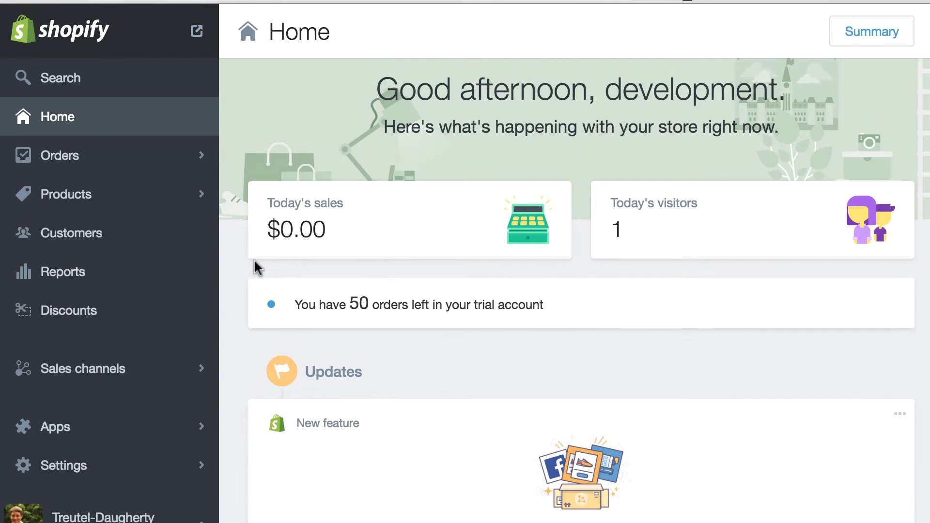
scroll(254, 261, up, 5)
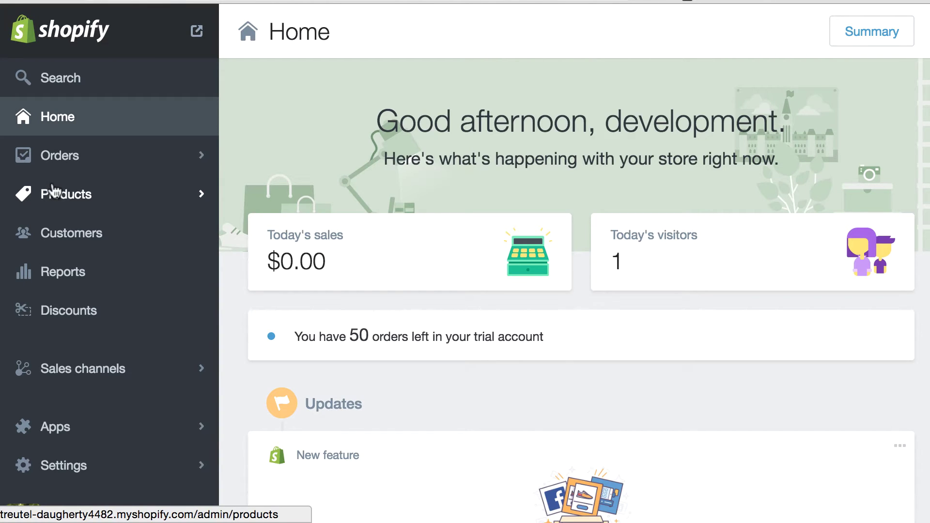
click(83, 157)
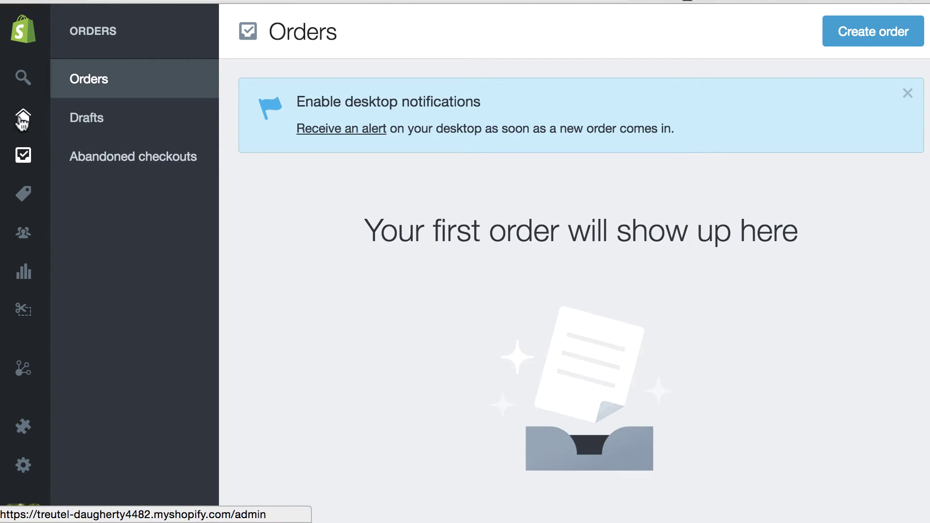
click(36, 130)
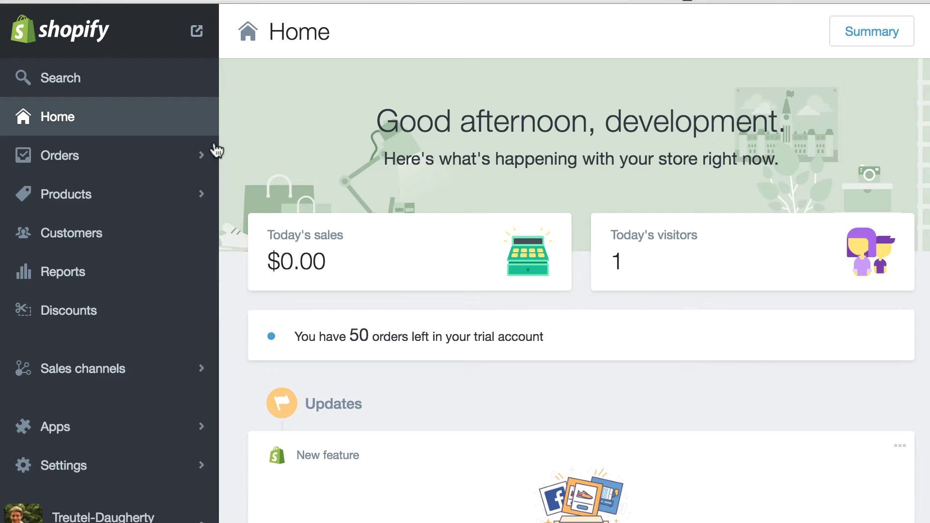
click(73, 190)
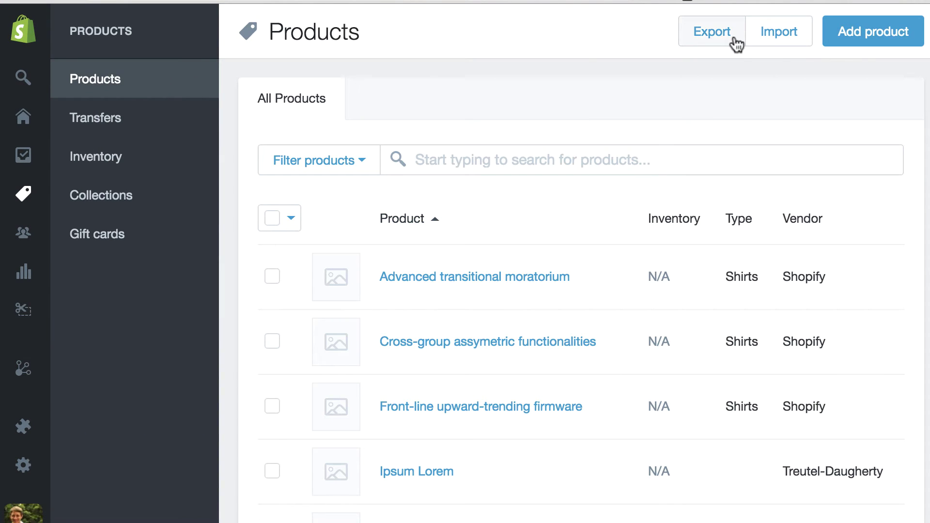
Step: Start a new product and make it visible on the Buy button channel as well as Online store
click(875, 35)
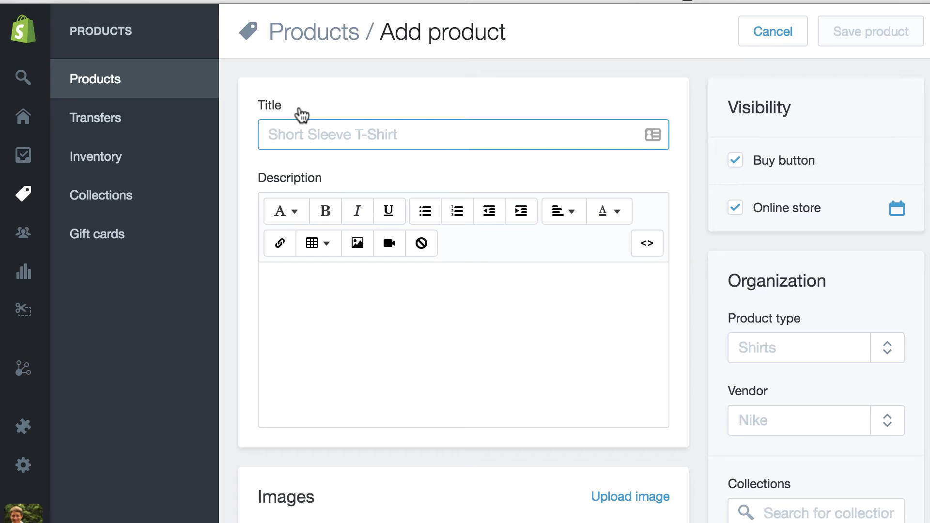
click(735, 162)
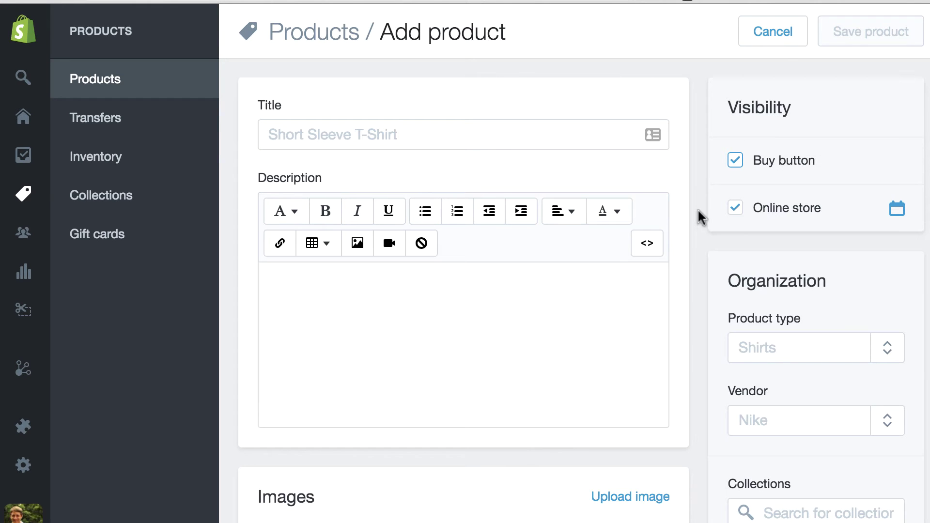
scroll(447, 327, down, 3)
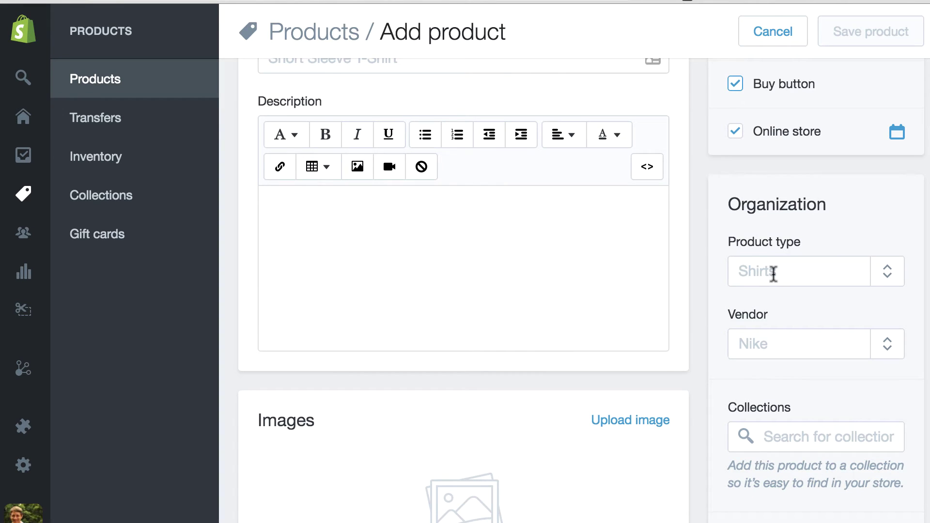
click(774, 272)
scroll(726, 349, down, 5)
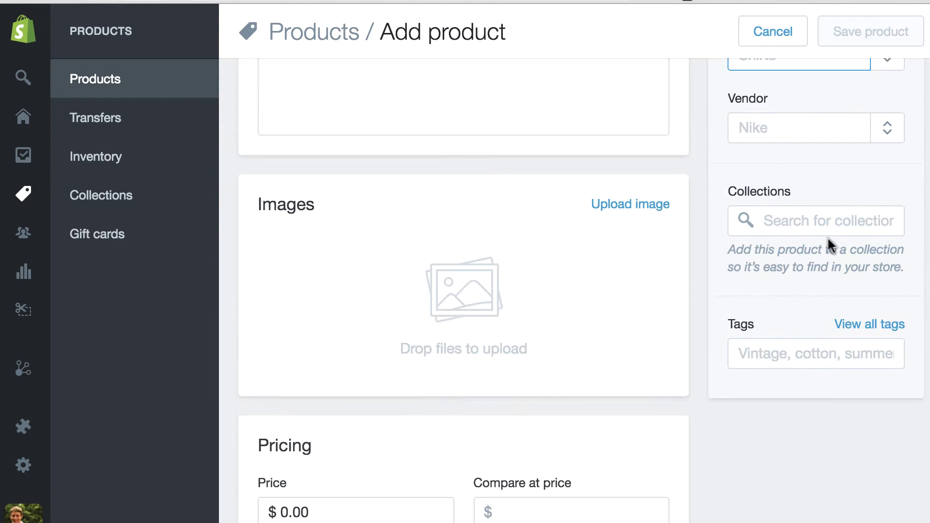
click(833, 208)
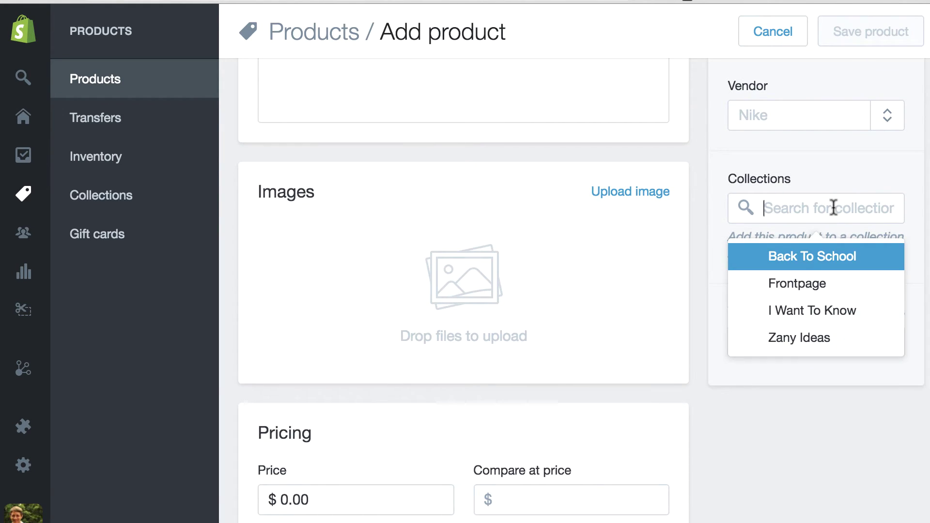
click(697, 149)
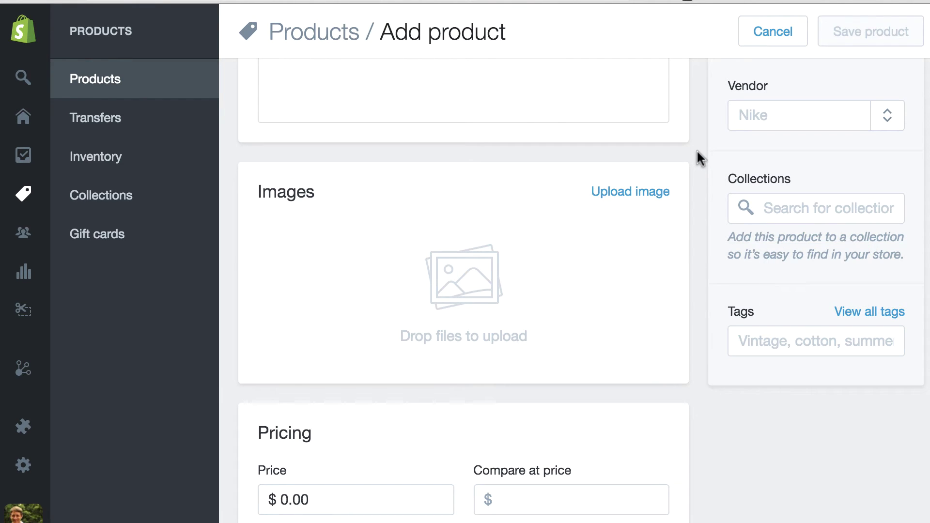
scroll(348, 278, down, 5)
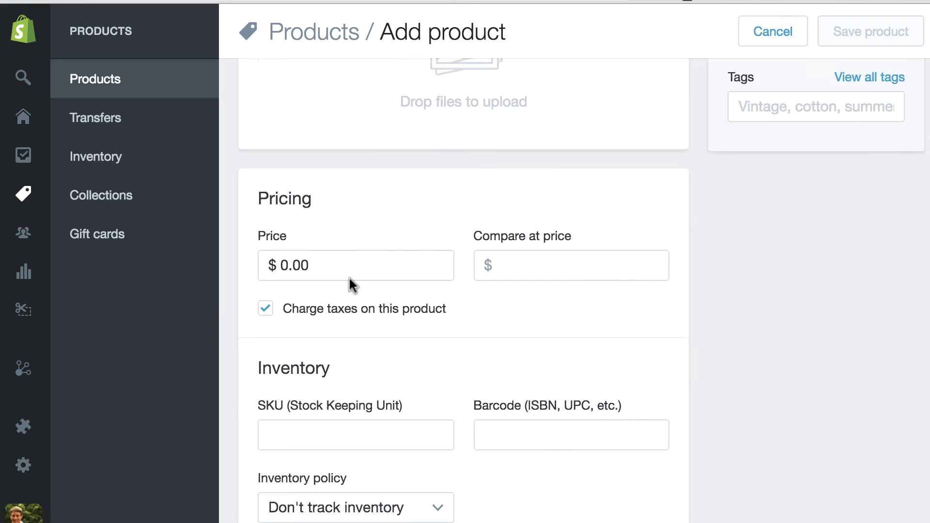
scroll(349, 279, down, 2)
scroll(348, 281, up, 10)
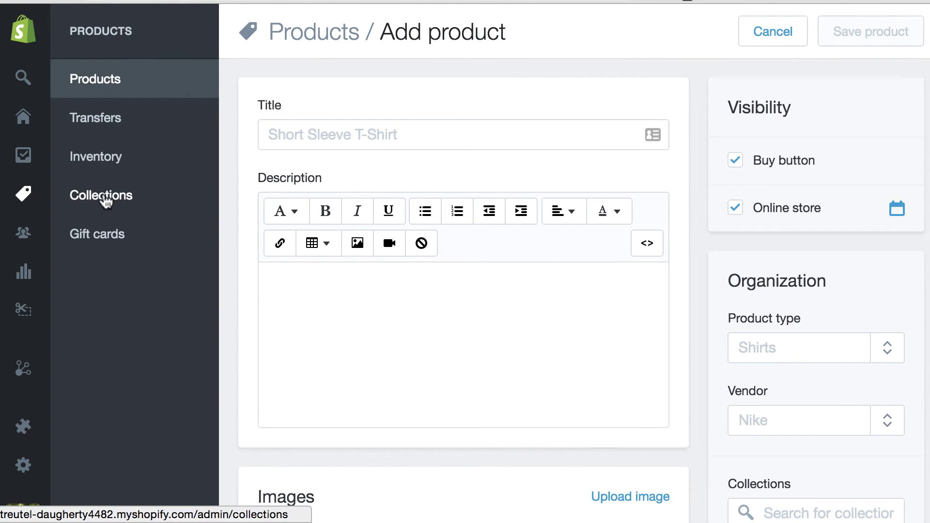
Step: Review the four collections, including Zany Ideas and Frontpage, then return to the Home dashboard
click(105, 198)
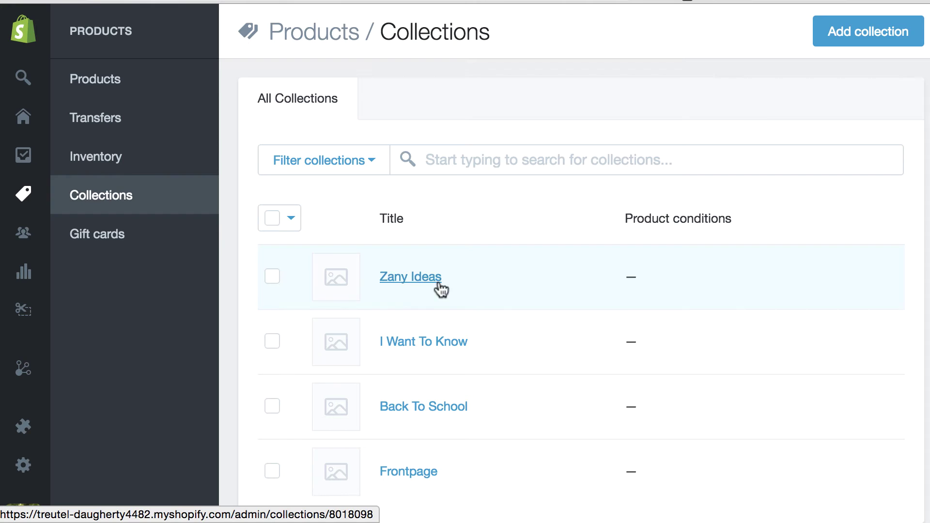
click(22, 116)
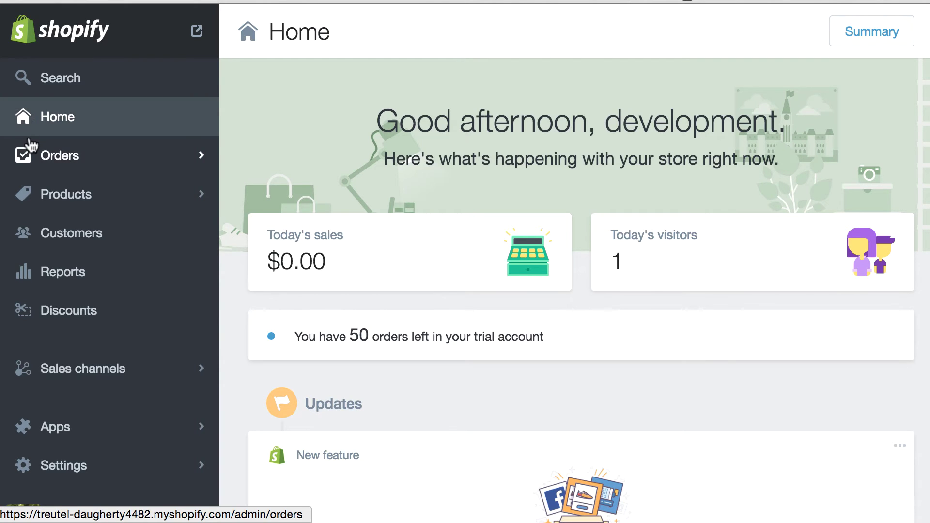
Step: Open the Online Store sales channel to view the Radiance theme
click(120, 372)
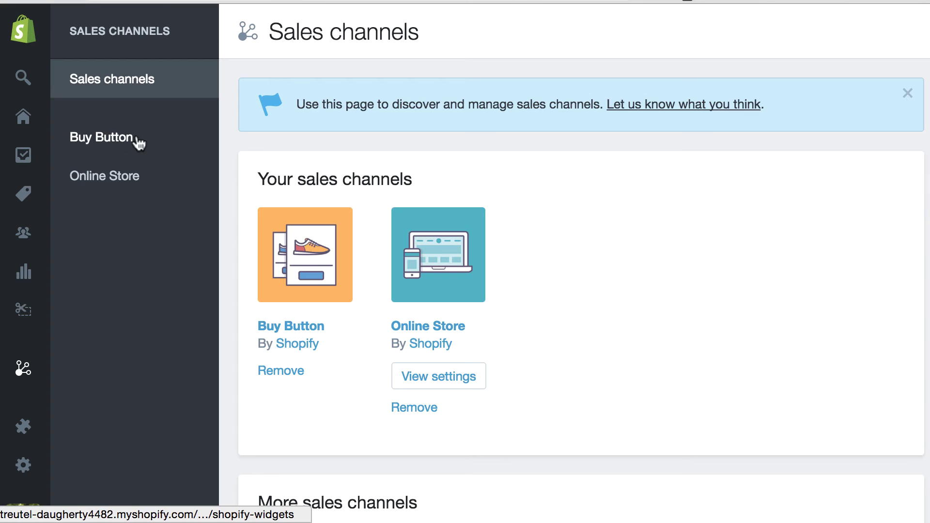
click(123, 182)
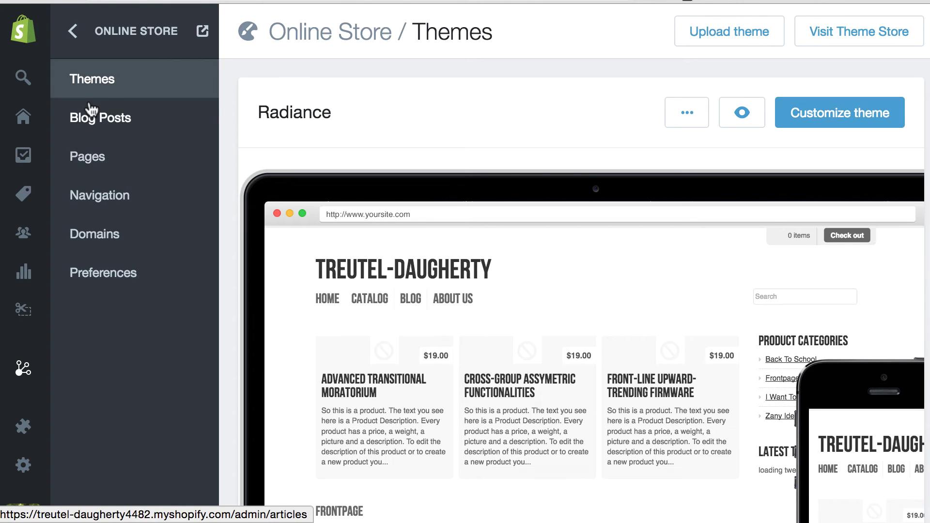
click(872, 119)
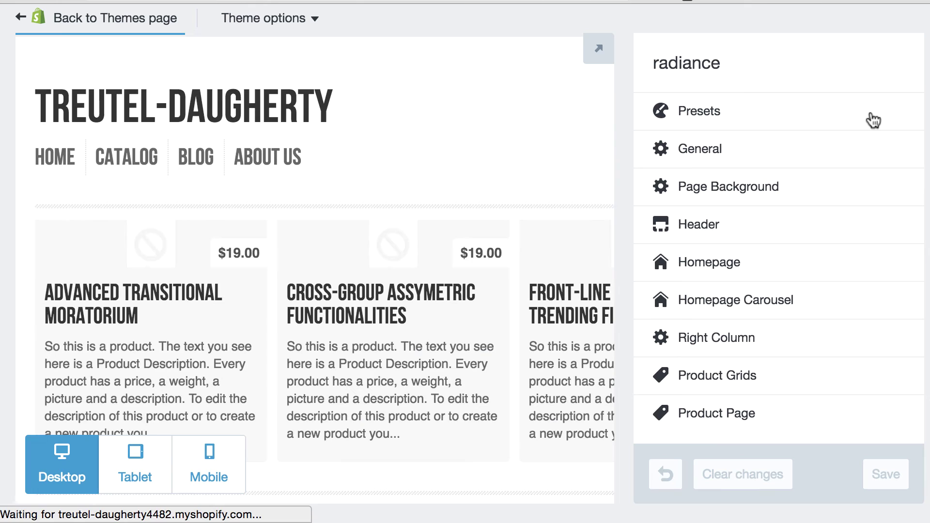
click(700, 160)
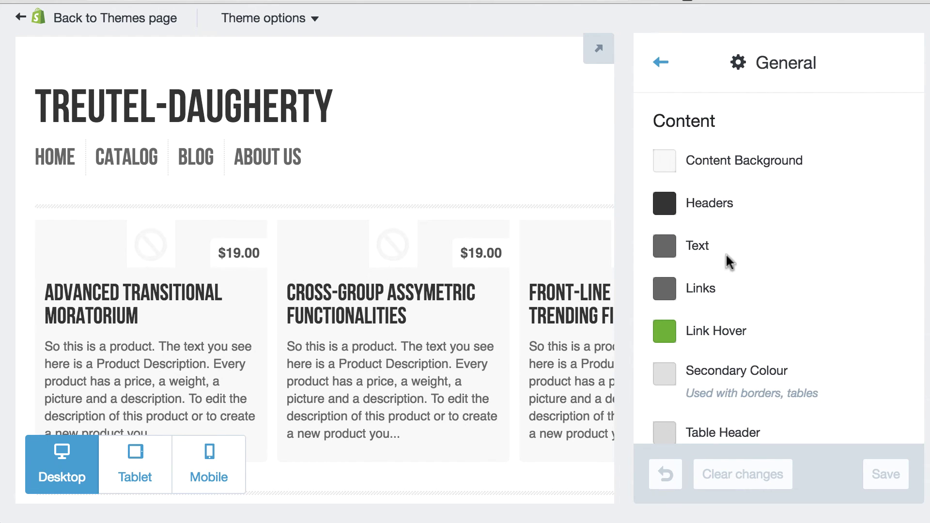
click(656, 63)
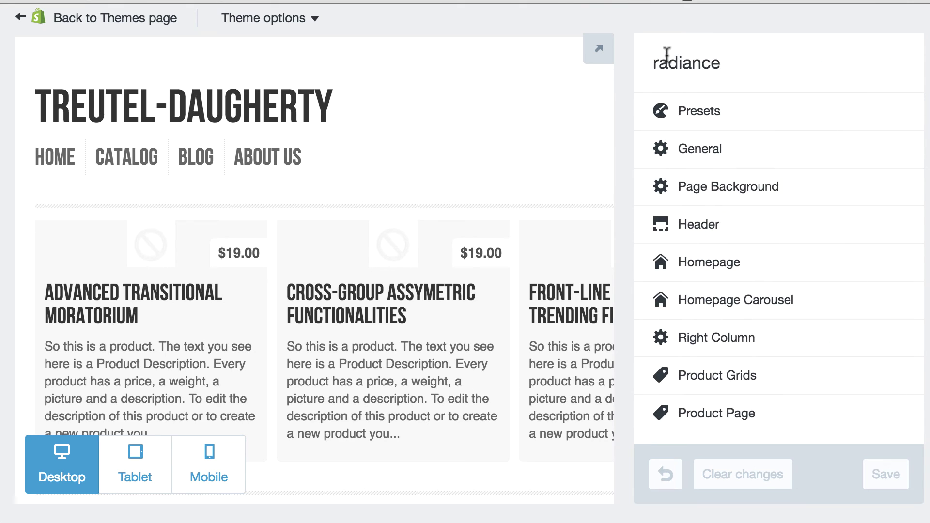
click(324, 19)
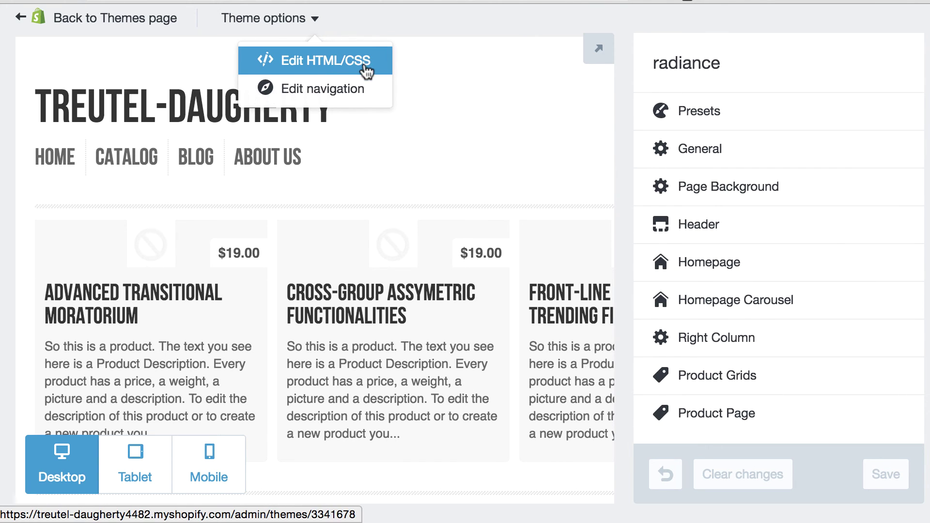
click(107, 22)
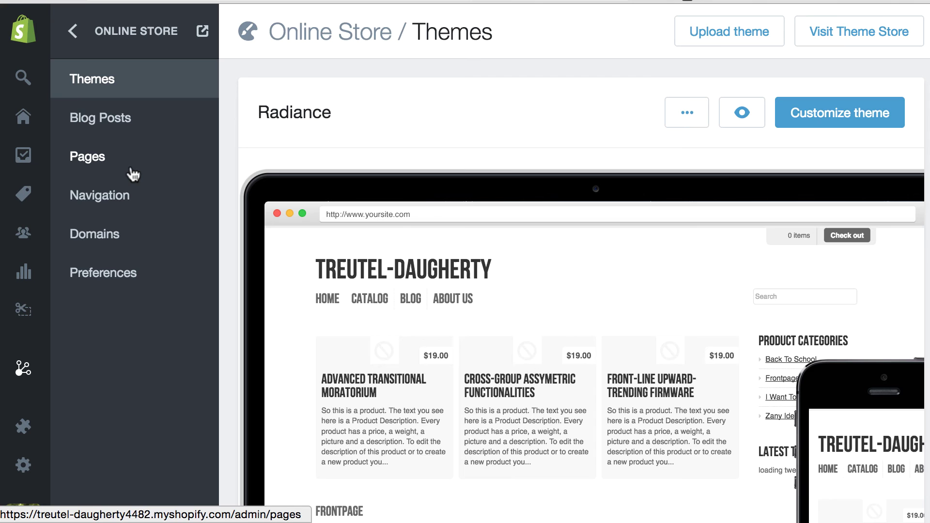
Step: Start a new store page from the Pages list, keeping its template set to page
click(108, 170)
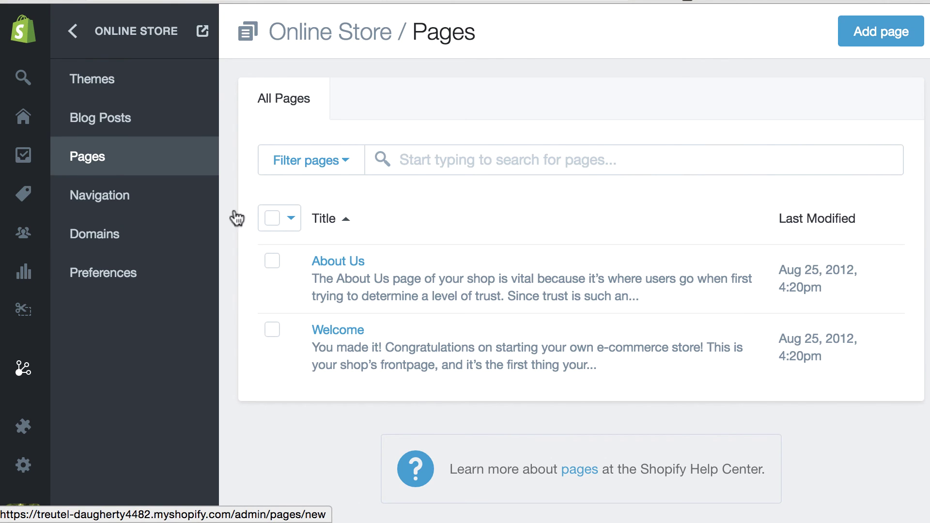
click(880, 33)
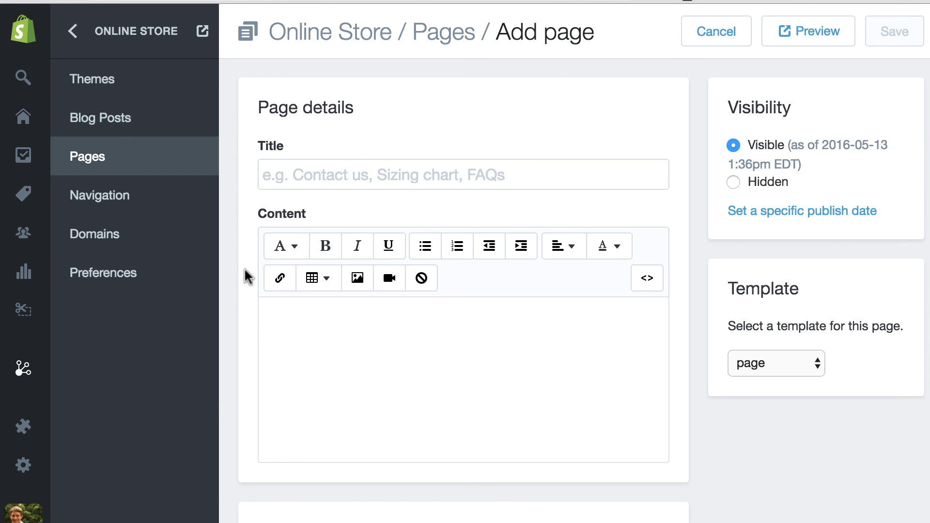
scroll(484, 273, down, 5)
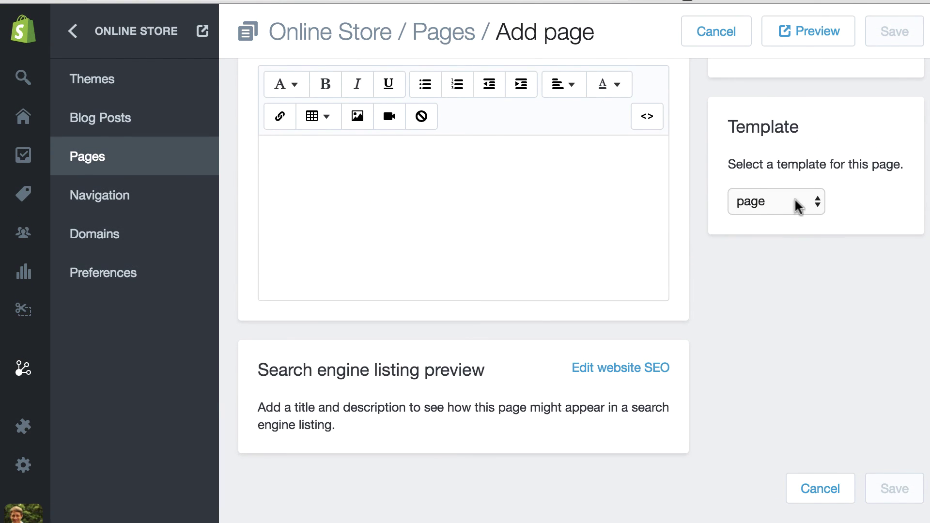
click(784, 208)
click(722, 203)
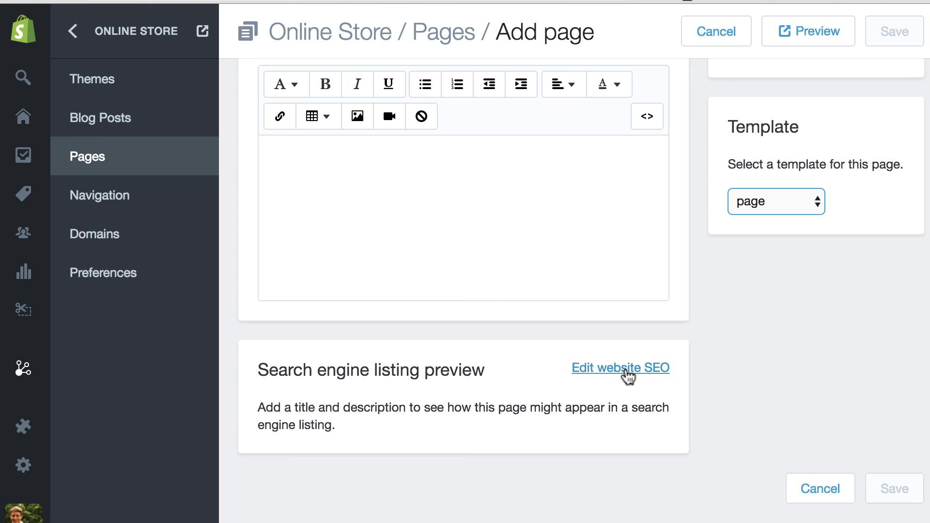
scroll(625, 376, up, 5)
Step: View the Footer and Main Menu navigation menus, then return to the admin Home dashboard
click(124, 208)
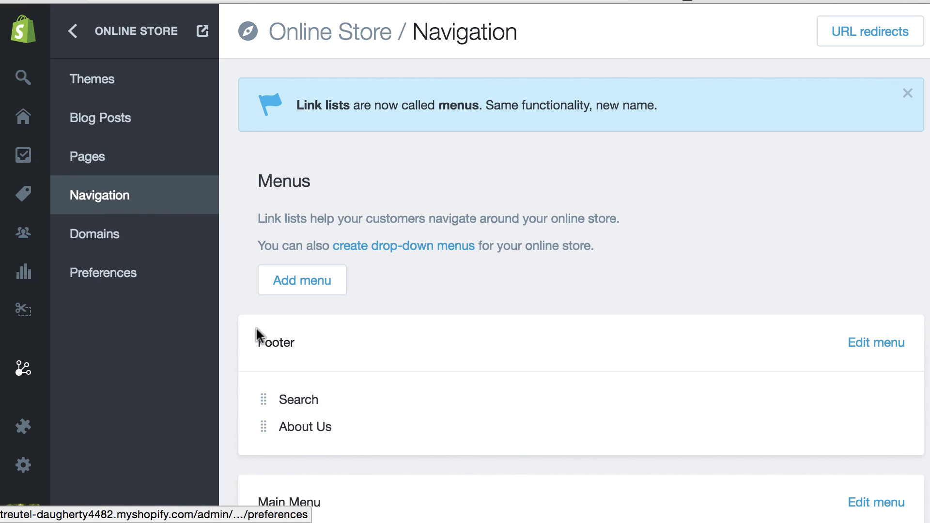
click(24, 121)
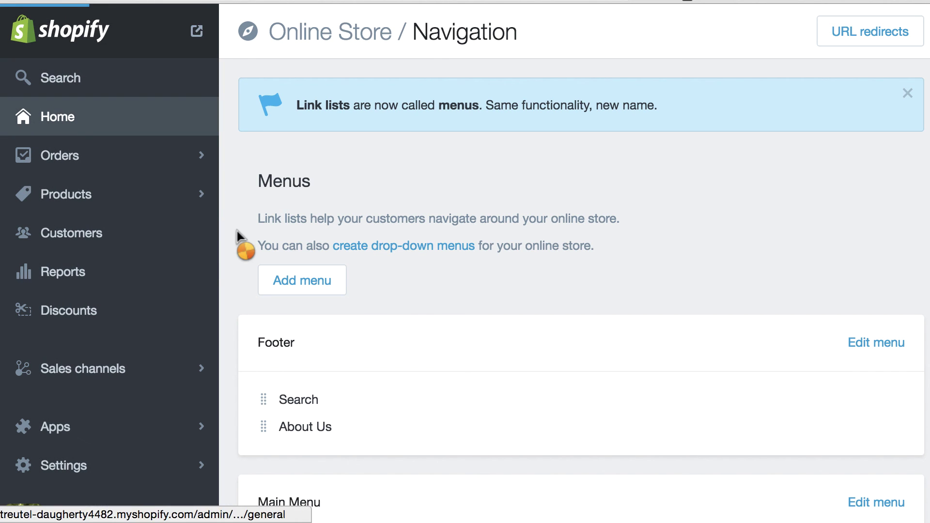